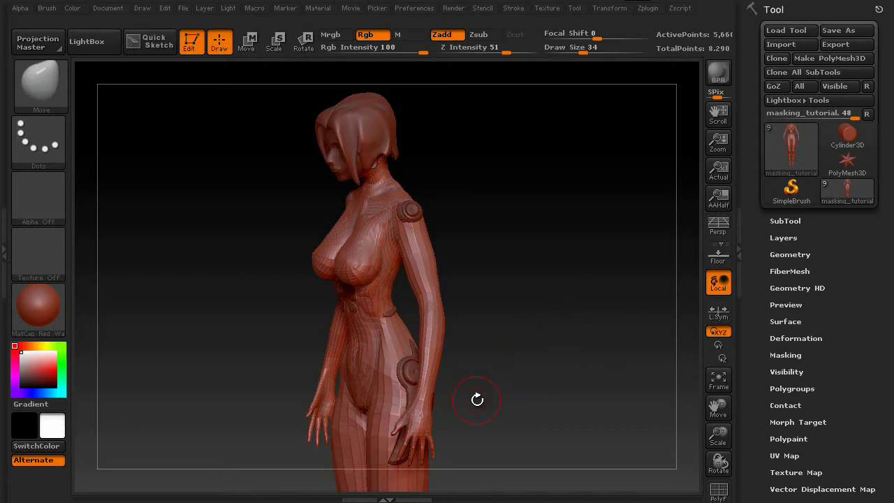
left_click_drag(482, 413, 523, 398)
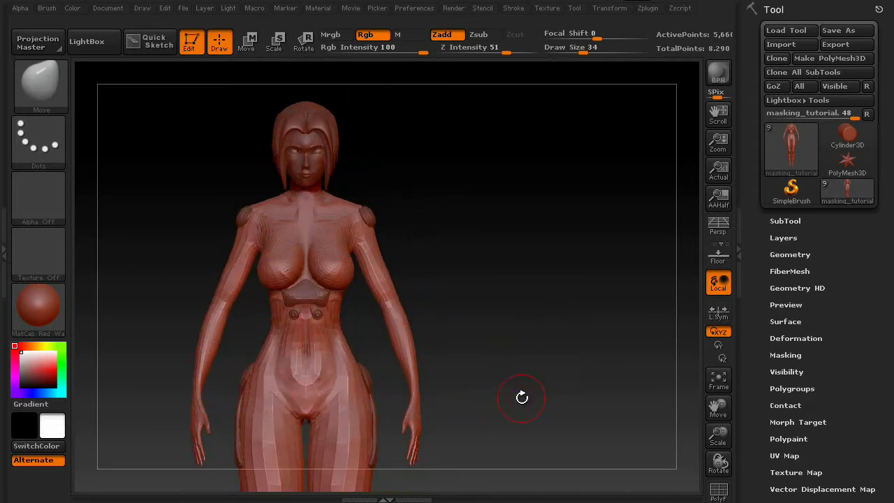
key("bracketright")
key("bracketright")
key("bracketright")
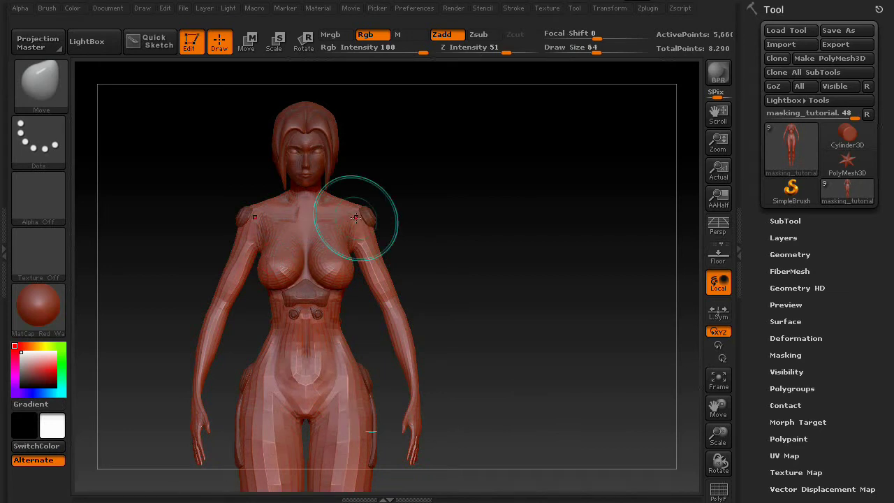
key("bracketleft")
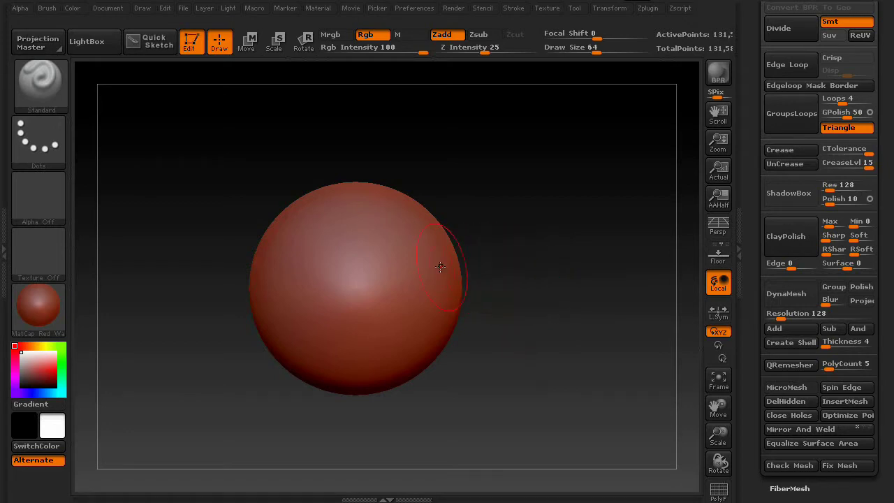
Paint a broad mask on the front of the sphere and erase a round area in its middle, leaving a masked ring.
mouse_move(379, 249)
left_mouse_down("ctrl")
mouse_move(300, 307)
mouse_move(374, 275)
mouse_move(322, 320)
mouse_move(309, 289)
left_mouse_up("ctrl")
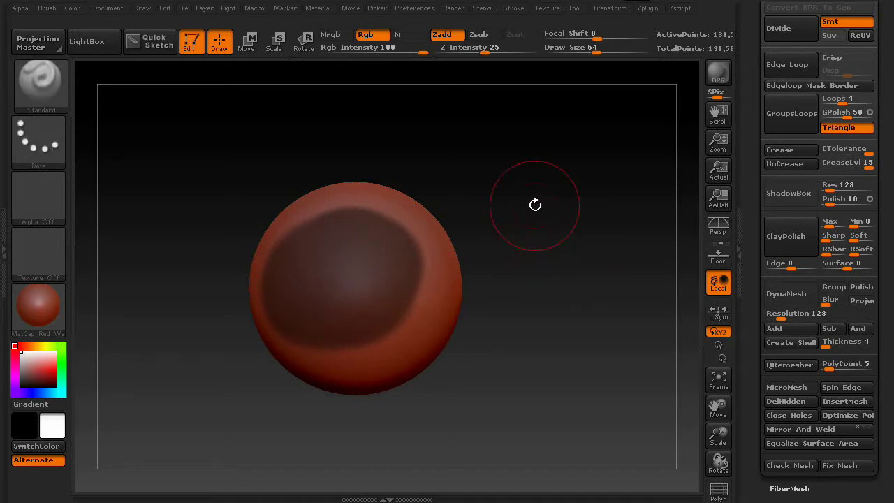
mouse_move(535, 203)
left_mouse_down()
mouse_move(584, 265)
mouse_move(519, 229)
mouse_move(524, 223)
left_mouse_up()
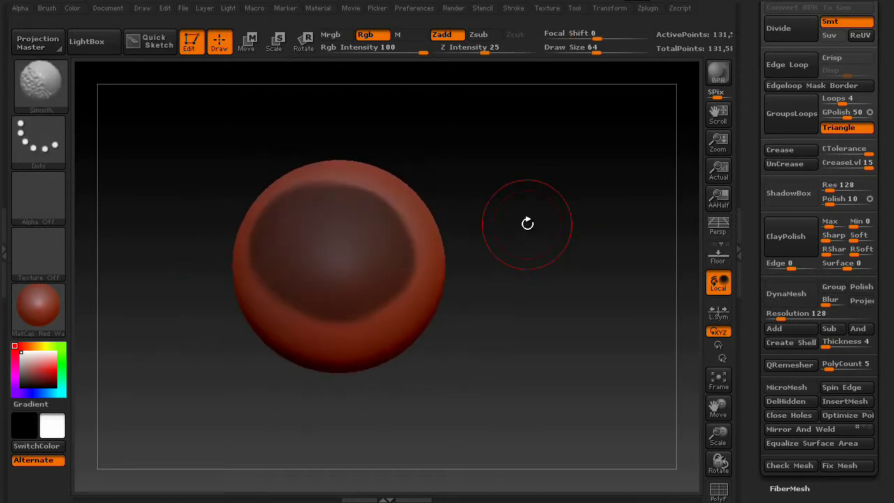
key("ctrl")
mouse_move(405, 254)
left_mouse_down("ctrl")
mouse_move(296, 301)
mouse_move(332, 235)
mouse_move(362, 252)
left_mouse_up("ctrl")
key("ctrl")
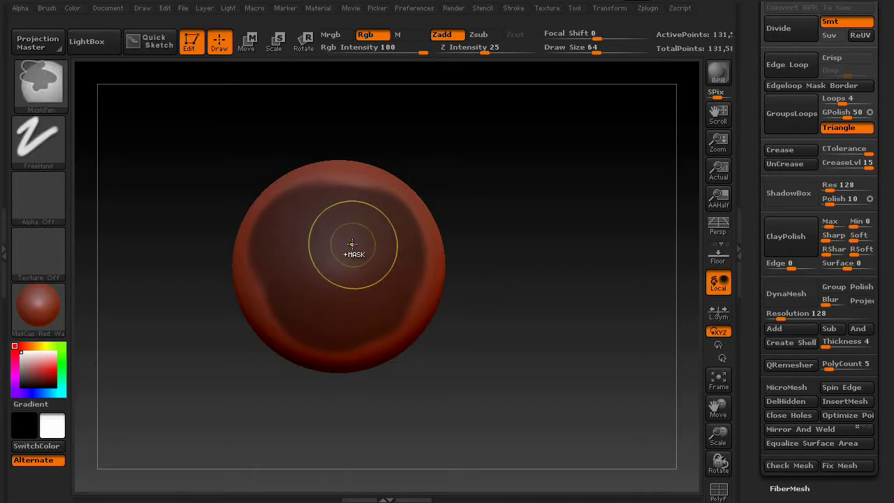
key("alt")
mouse_move(328, 240)
left_mouse_down("ctrl+alt")
mouse_move(341, 285)
mouse_move(356, 267)
left_mouse_up("ctrl+alt")
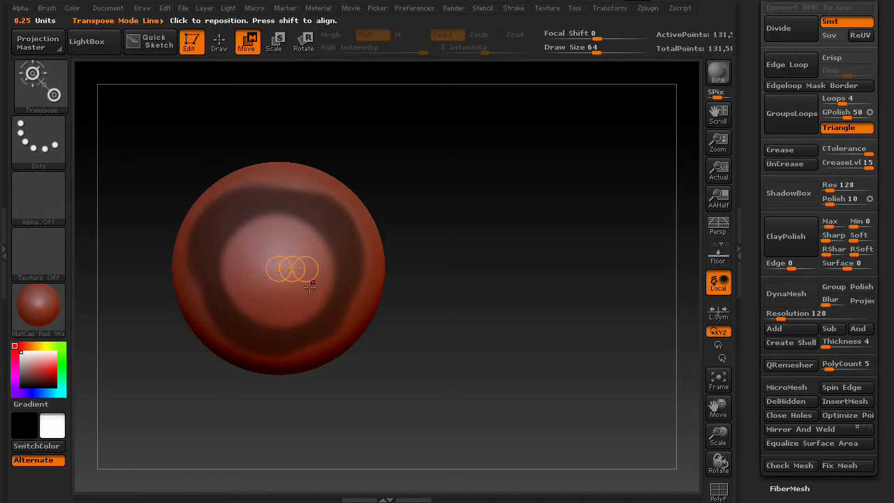
Try scaling up the unmasked parts of the sphere around the masked ring, and undo the scaling.
key("ctrl")
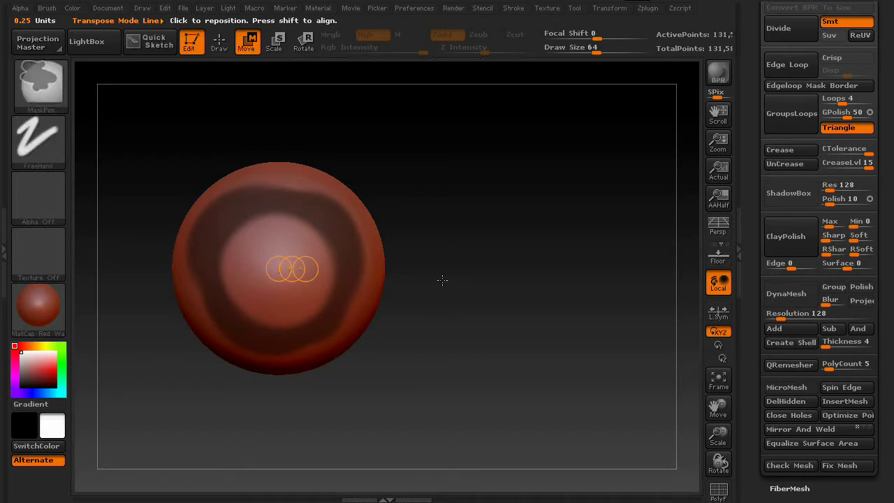
left_click_drag(420, 329, 431, 347)
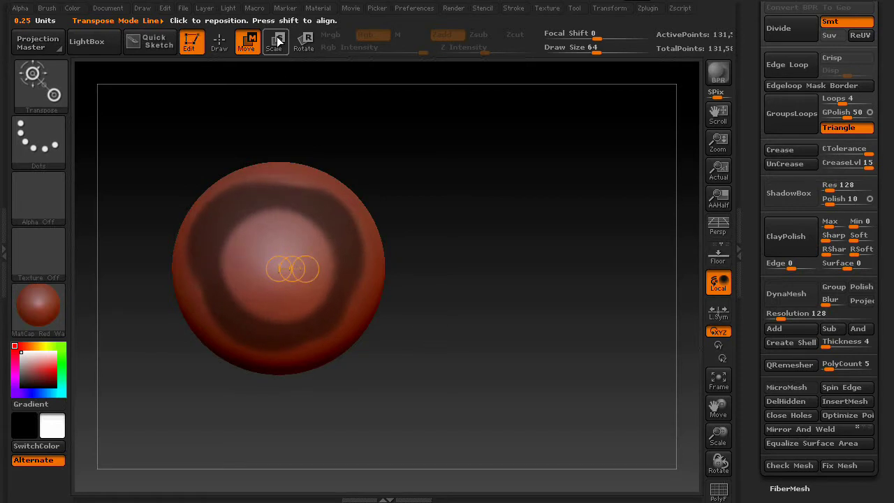
left_click(274, 42)
left_click_drag(292, 263, 465, 277)
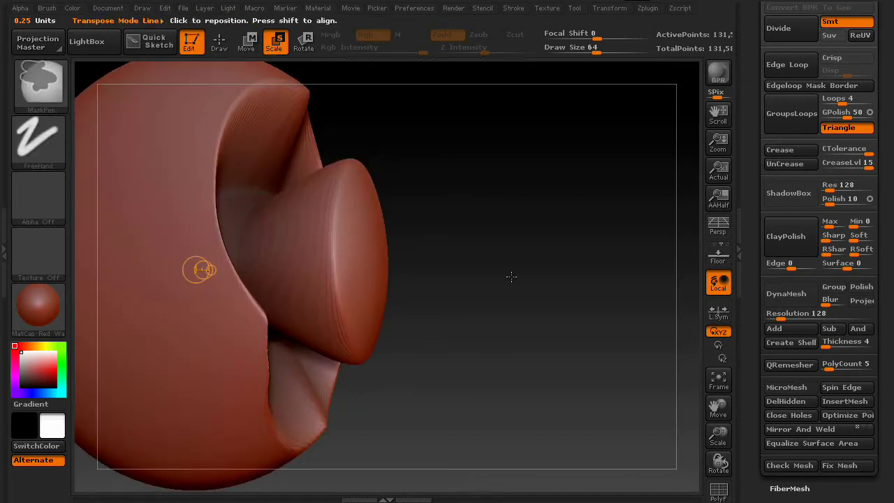
key("ctrl+z")
left_click_drag(401, 297, 397, 300)
key("ctrl+z")
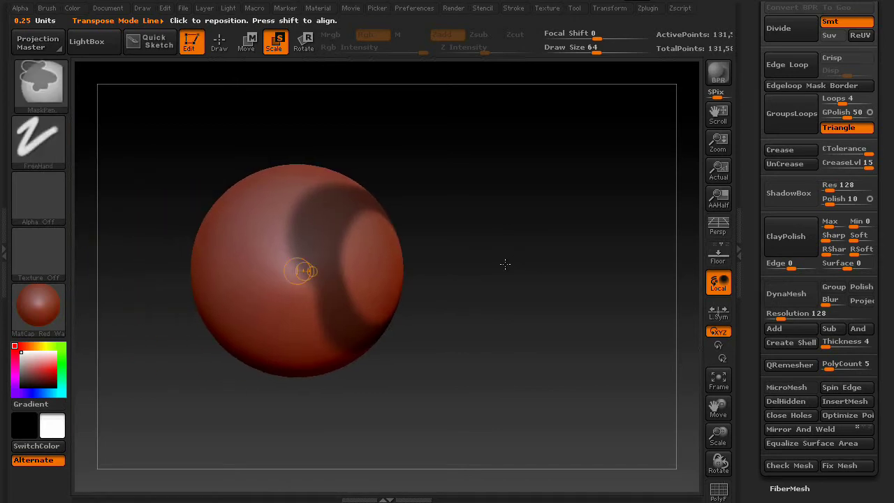
Invert the mask so only the ring is editable, scale the ring up, and clear the mask.
left_click(505, 264, "ctrl")
left_click_drag(505, 264, 455, 275)
left_click_drag(390, 267, 409, 266)
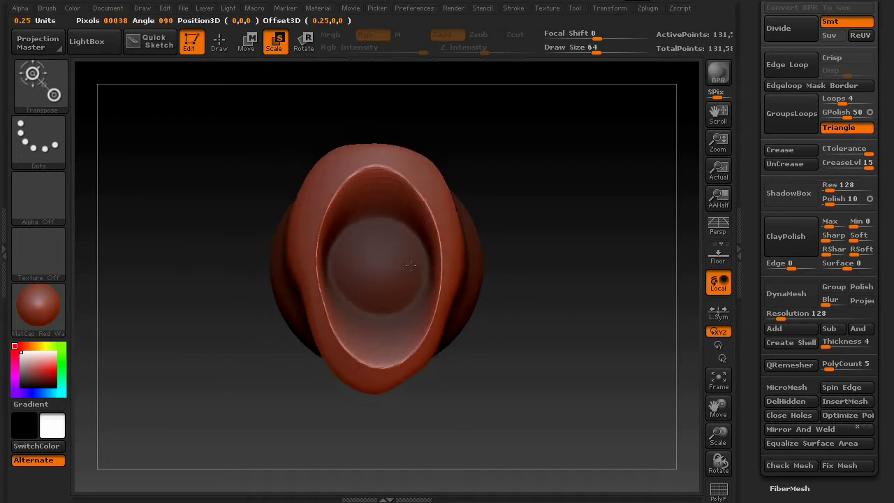
left_click_drag(524, 286, 601, 304)
key("ctrl")
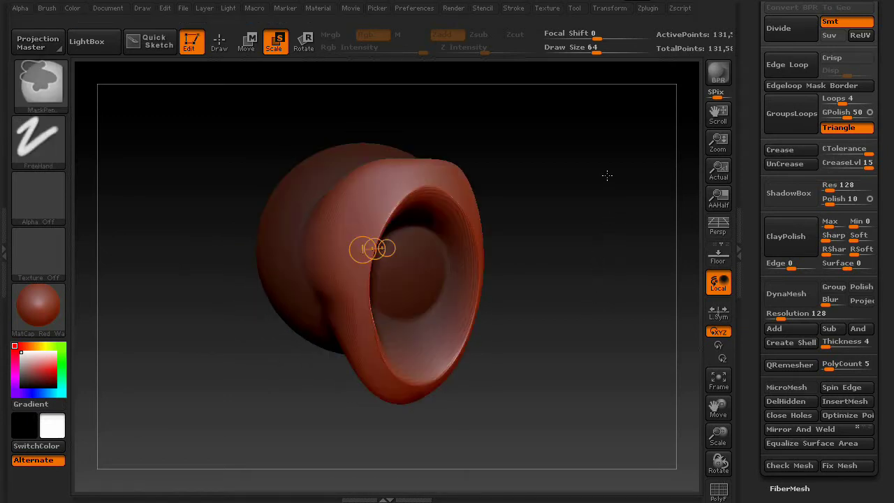
left_click_drag(607, 176, 582, 308, "ctrl")
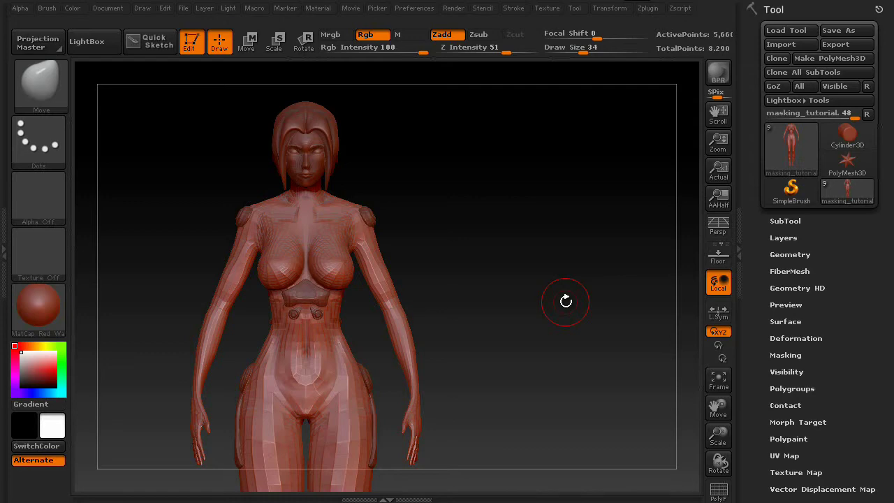
Assign SliceCurve as the selection brush for the figure model.
key("ctrl+shift")
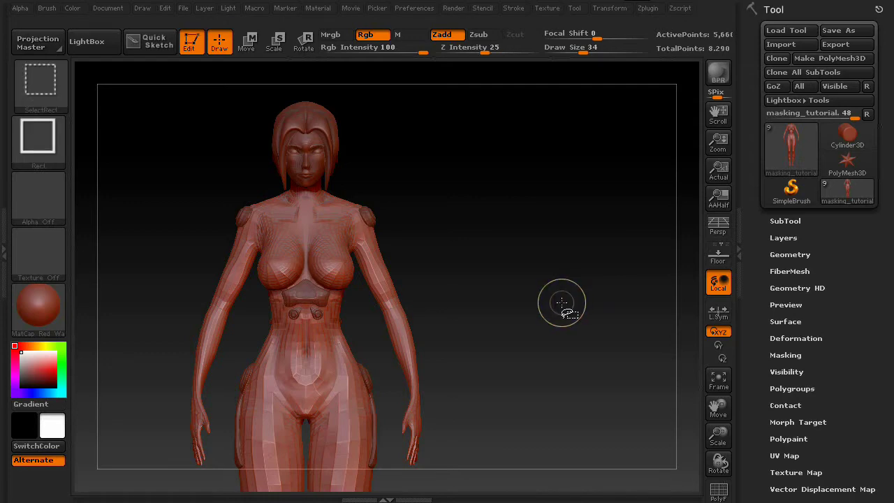
left_click(48, 88)
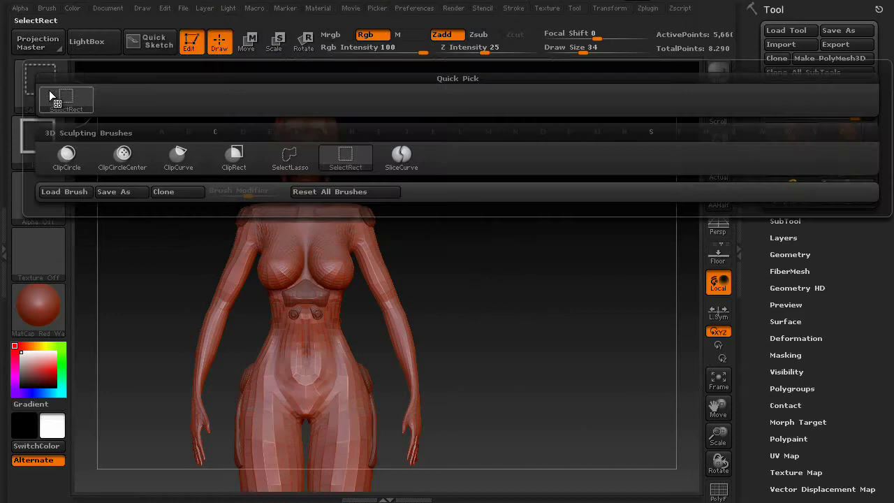
left_click(402, 157)
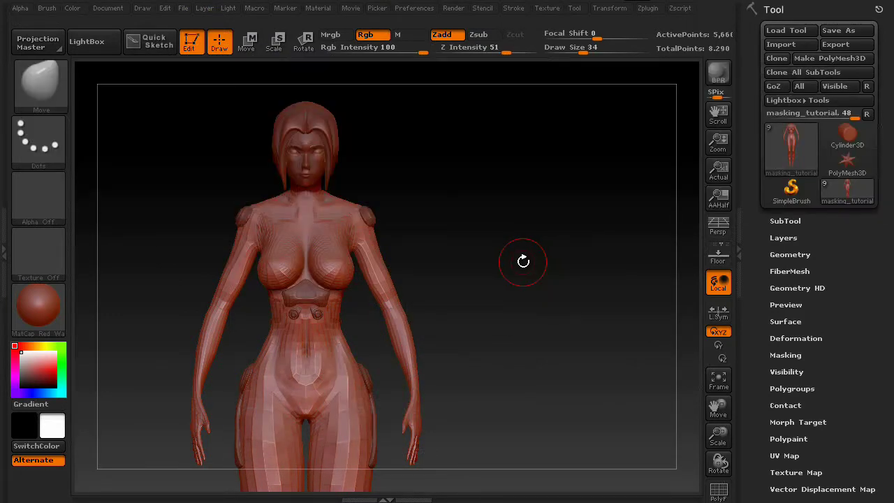
Review the available masking brushes and choose MaskPen as the masking brush.
left_click(43, 79, "ctrl")
mouse_move(347, 163)
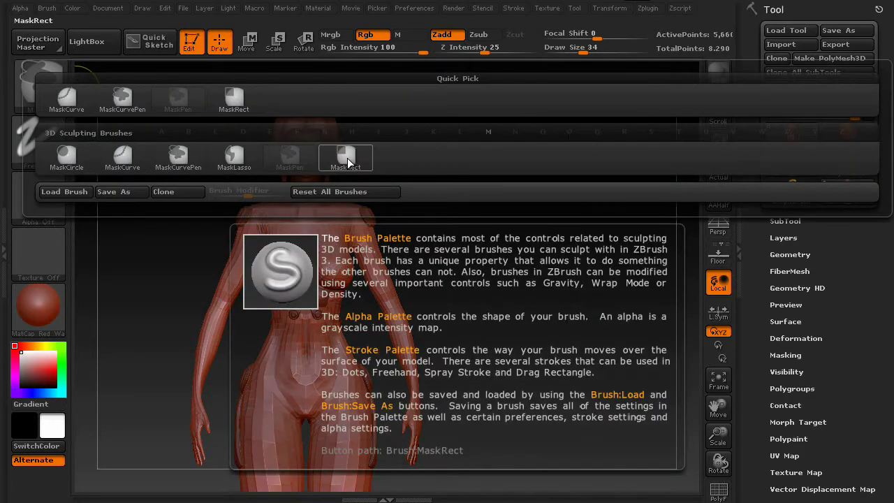
mouse_move(129, 175)
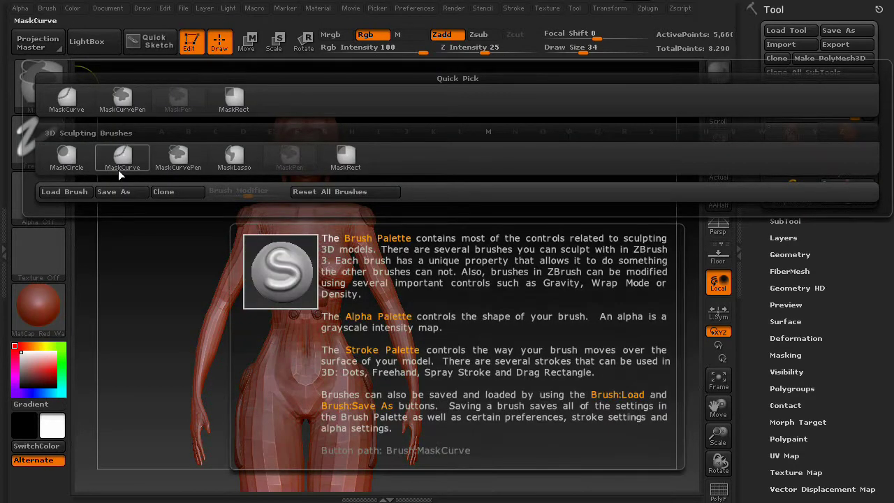
mouse_move(236, 171)
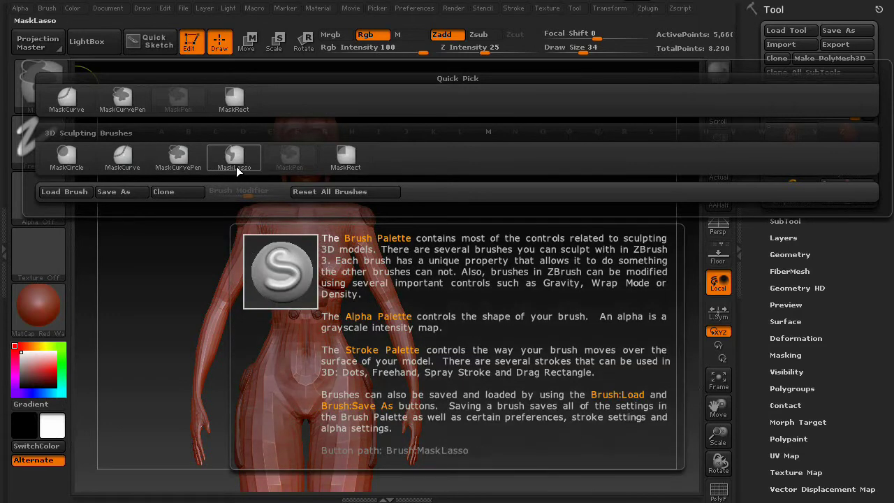
mouse_move(296, 166)
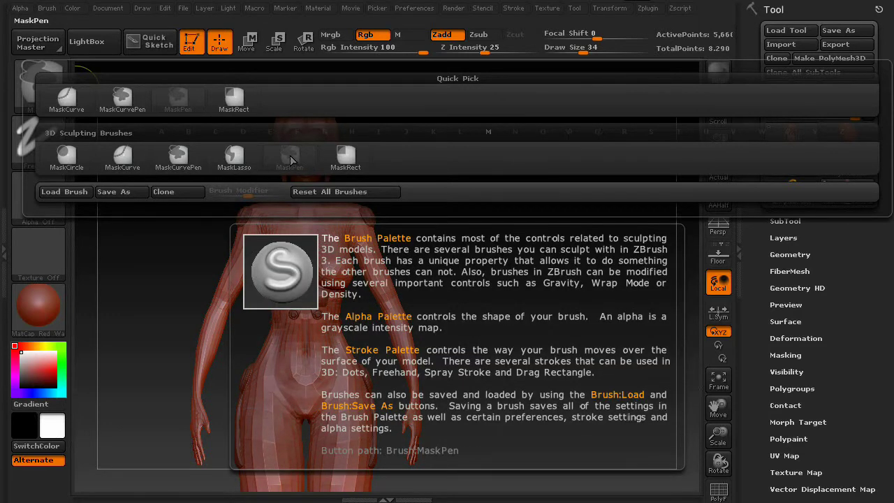
left_click(292, 160)
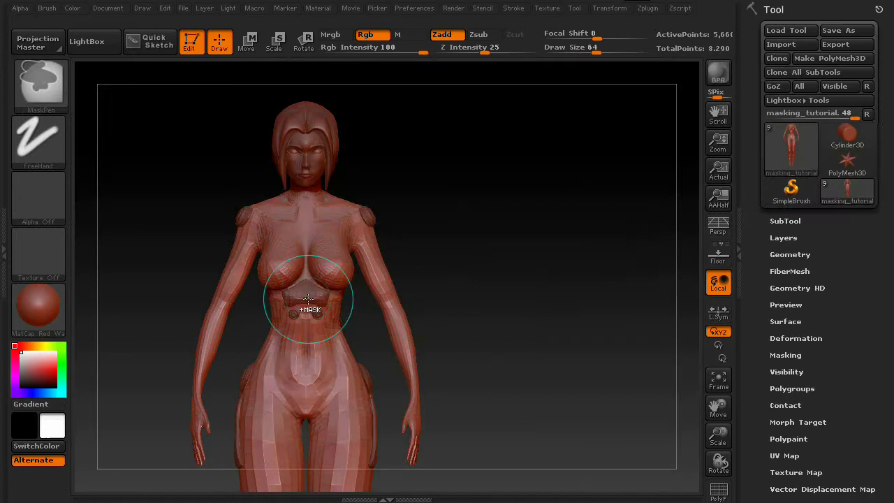
left_click(42, 80)
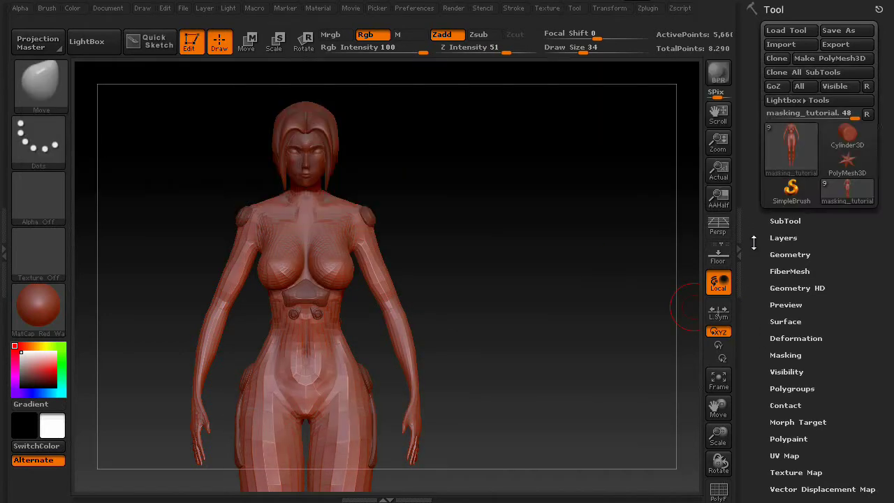
Paint a mask over the figure's chest with ViewMask enabled, toggling the mask display off and on.
left_click(786, 355)
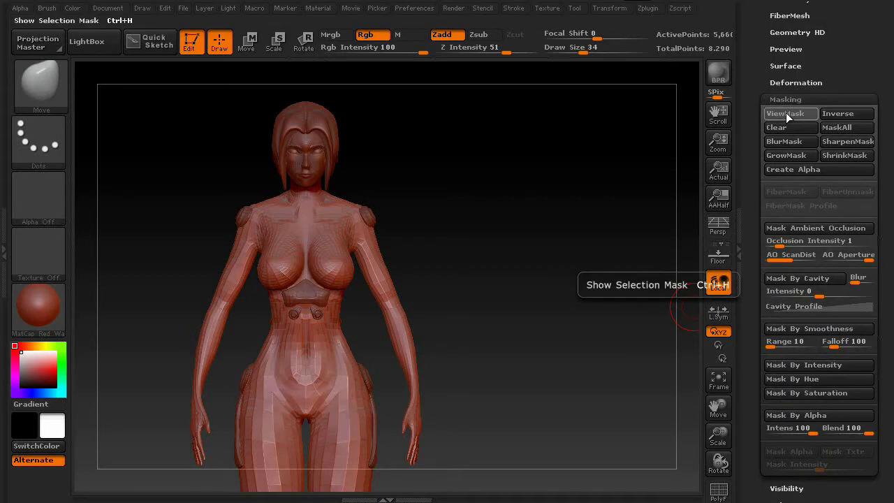
left_click(786, 114)
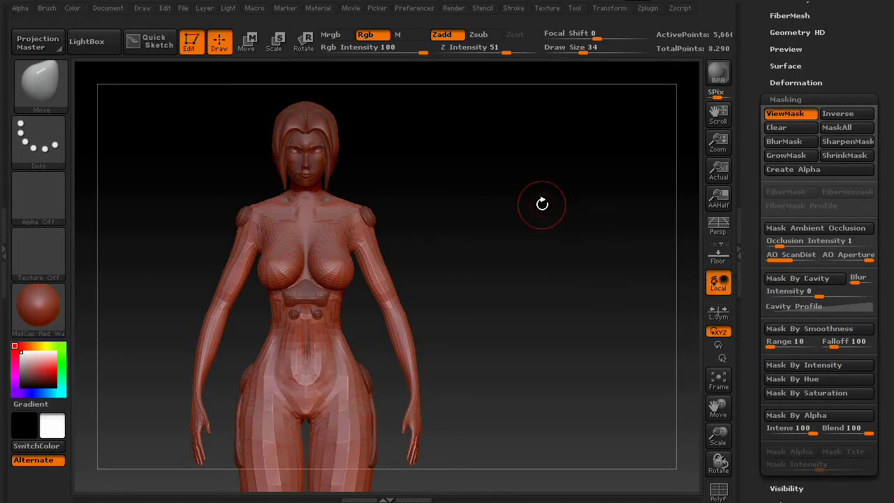
mouse_move(342, 230)
left_mouse_down("ctrl")
mouse_move(321, 251)
mouse_move(317, 277)
mouse_move(333, 278)
left_mouse_up("ctrl")
left_click(795, 114)
left_click(795, 114)
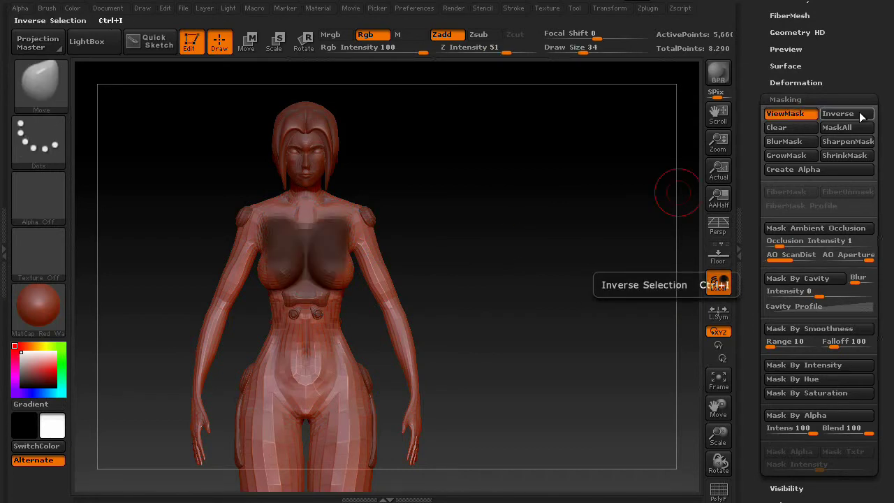
Invert the chest mask twice and clear it from the figure.
left_click(862, 116)
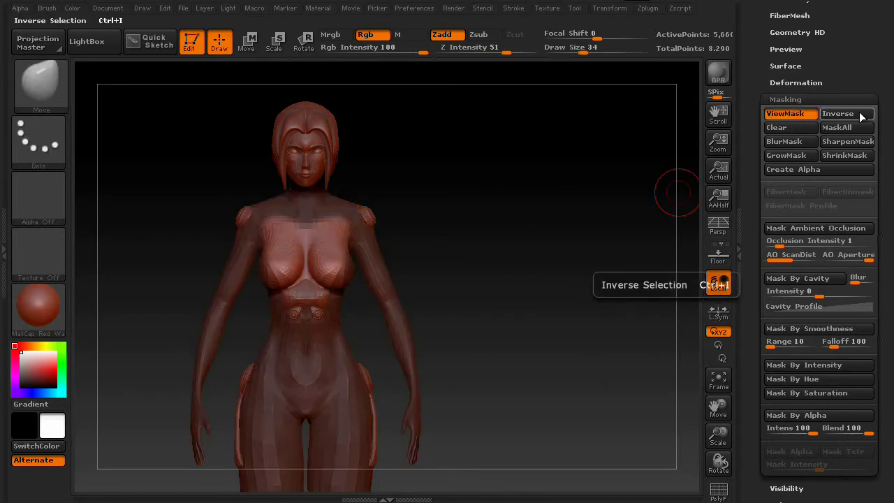
left_click(862, 116)
left_click(779, 128)
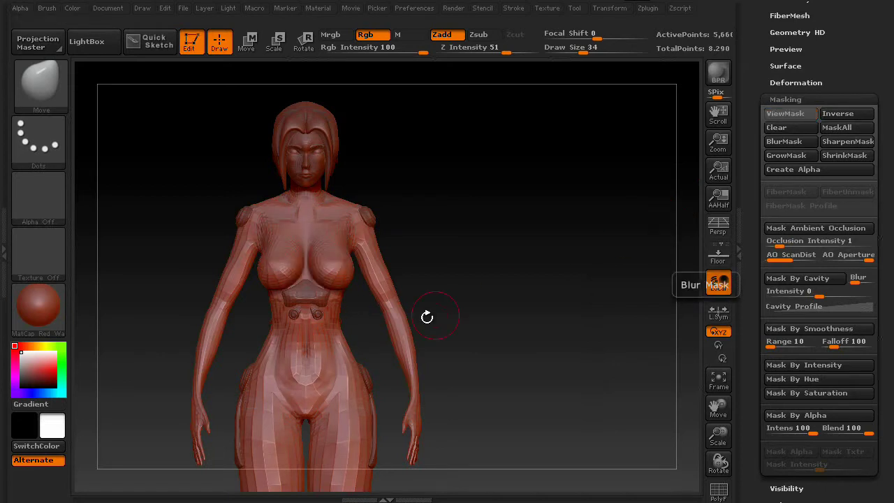
Mask the entire body with MaskAll and clear that mask again.
left_click(845, 129)
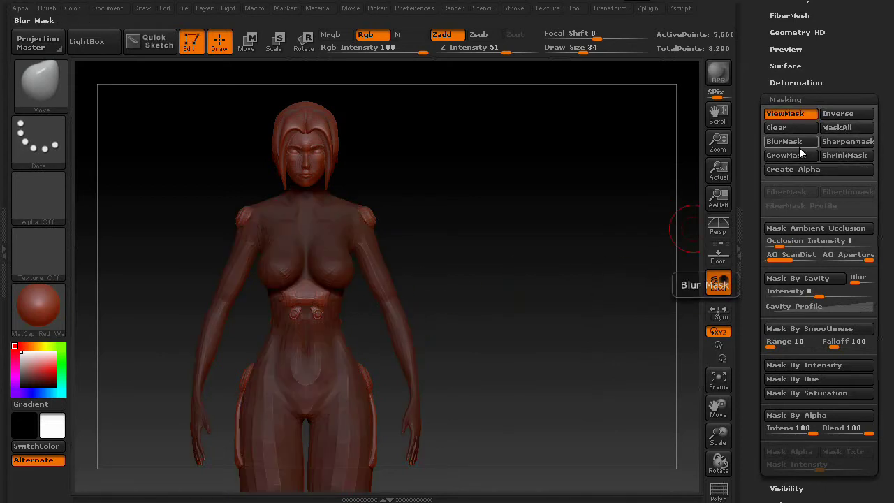
left_click_drag(551, 175, 497, 279, "ctrl")
Paint a mask over the figure's chest and abdomen, and apply BlurMask followed by SharpenMask to it.
mouse_move(331, 232)
left_mouse_down("ctrl")
mouse_move(339, 246)
mouse_move(307, 283)
mouse_move(308, 373)
left_mouse_up("ctrl")
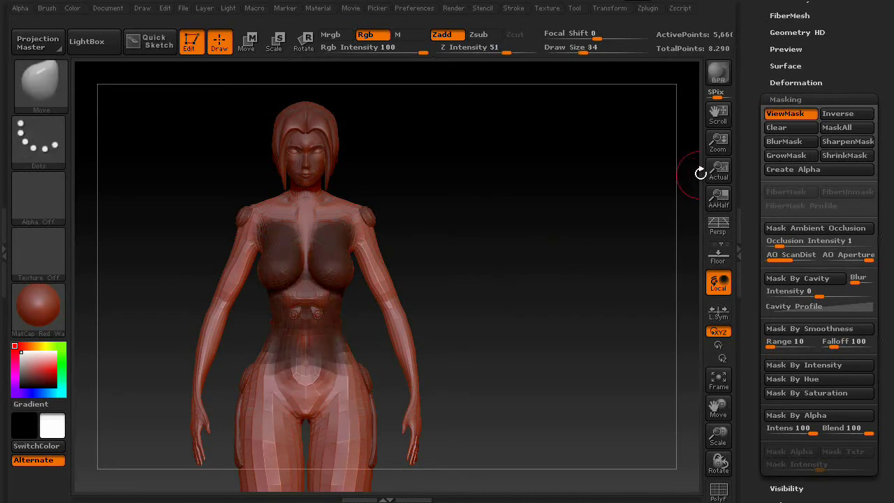
left_click(784, 141)
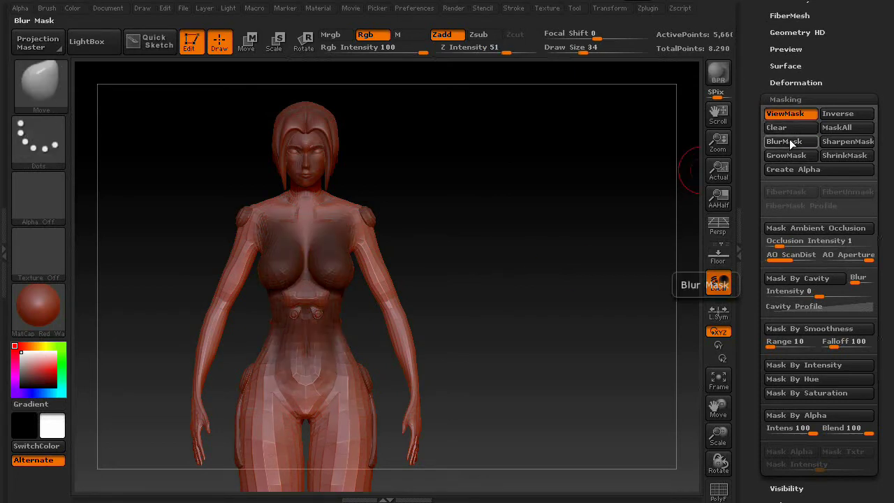
left_click(864, 143)
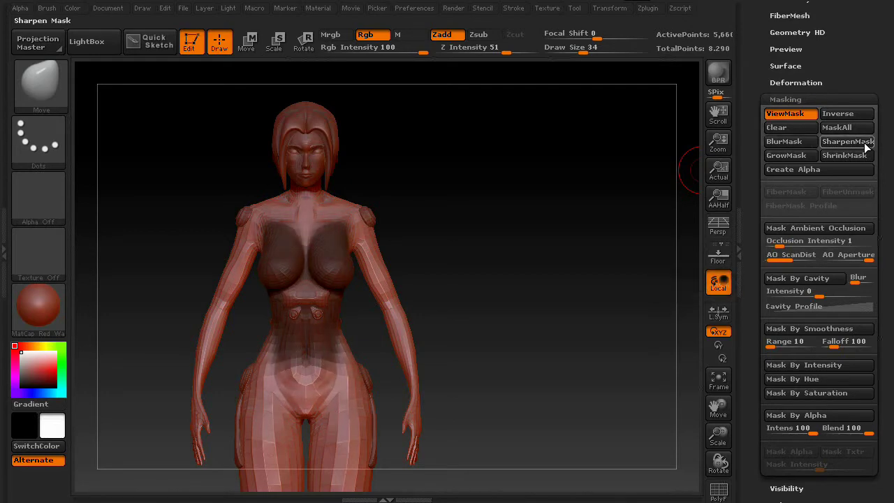
Grow the chest and abdomen mask twice and create an alpha from it.
left_click_drag(548, 260, 650, 234)
left_click(785, 156)
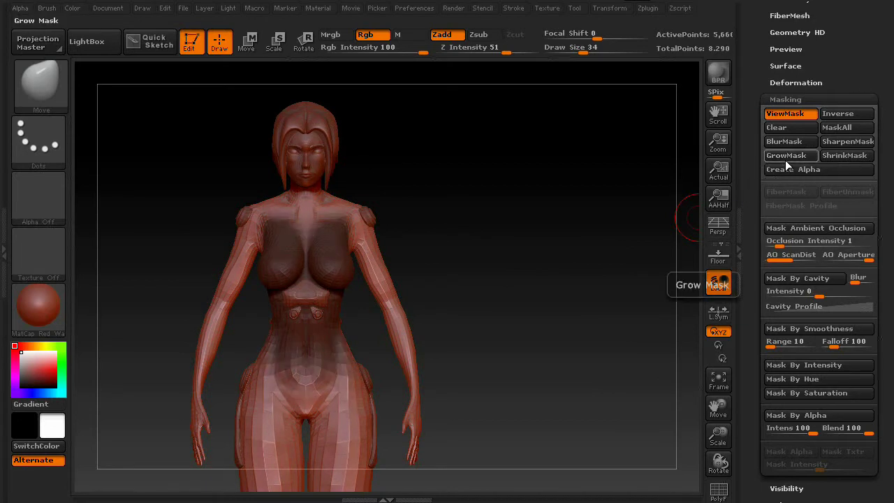
left_click(785, 157)
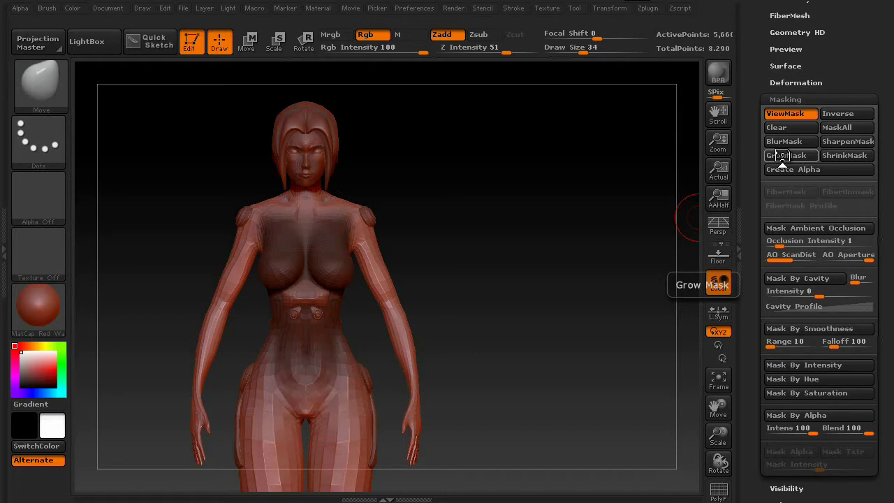
left_click(840, 169)
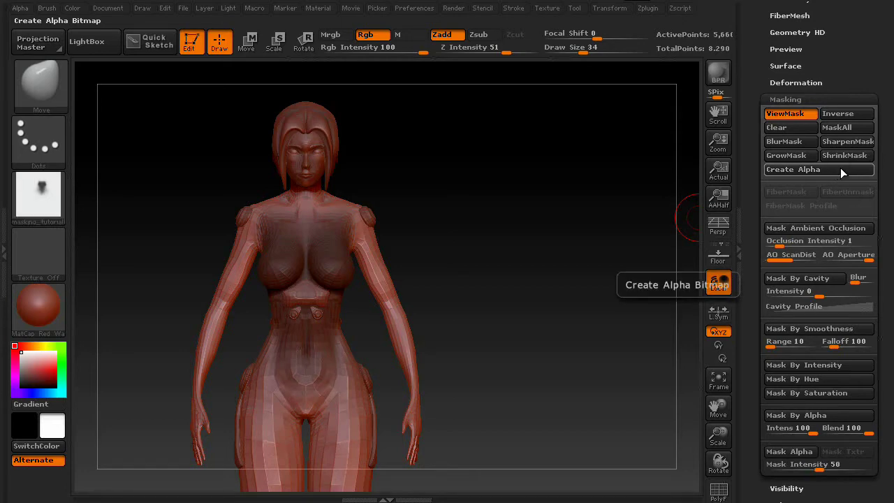
Look up the alpha made from the chest and abdomen mask among the available alphas.
left_click(43, 197)
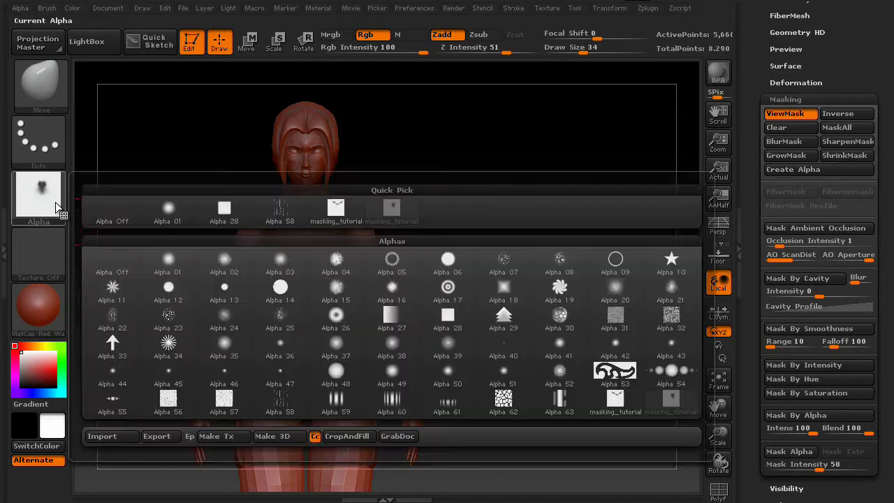
mouse_move(393, 217)
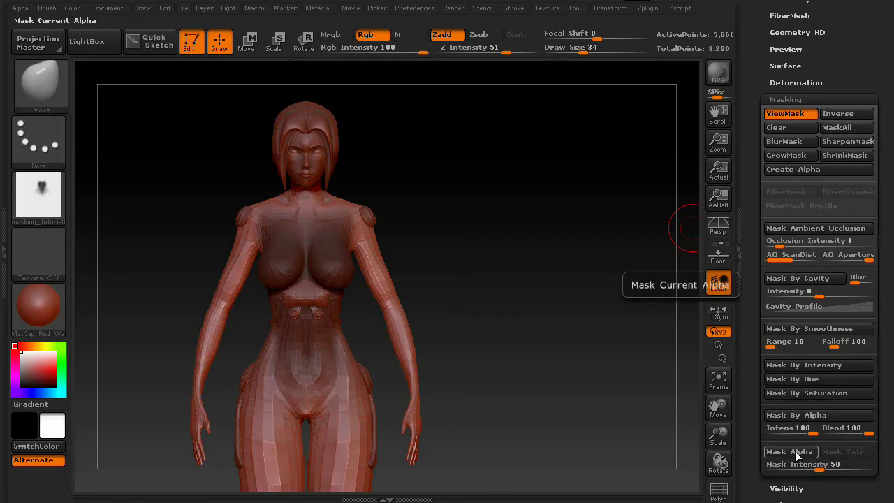
left_click(827, 229)
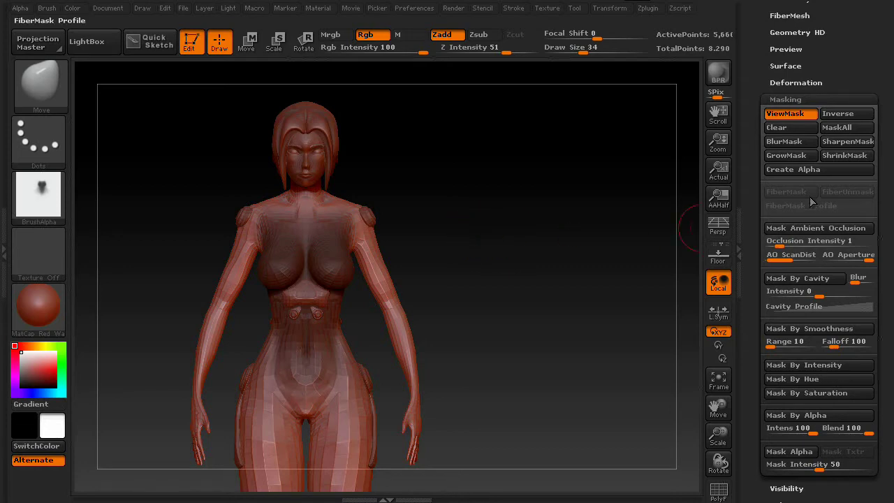
Extract the masked chest and abdomen as a new subtool with a thickness of 0.02 and accept the extraction.
left_click_drag(751, 109, 750, 212)
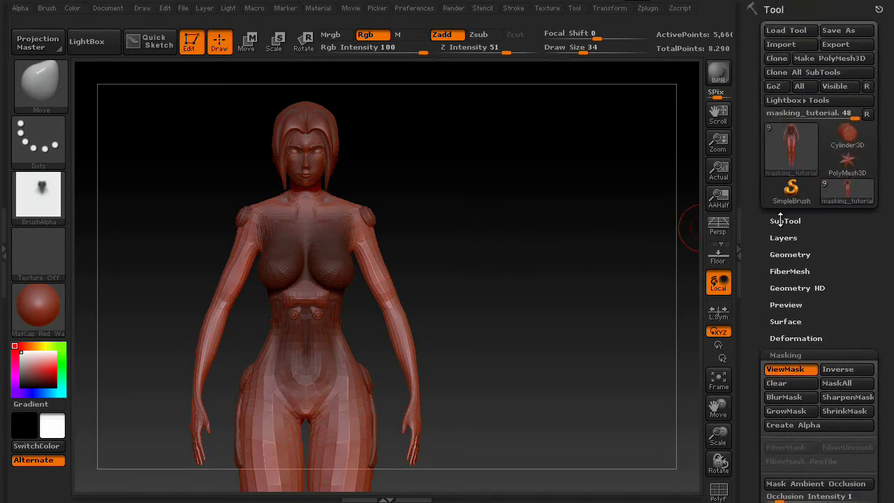
left_click(783, 221)
scroll(777, 215, "down", 5)
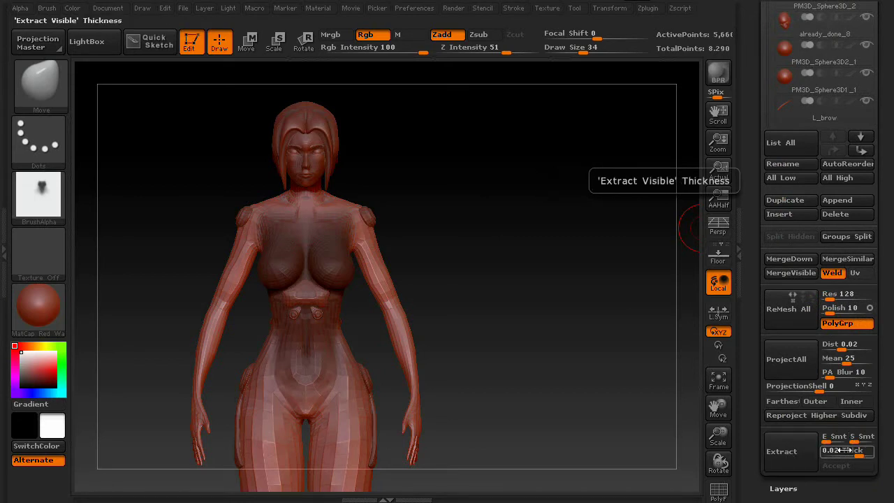
left_click(796, 460)
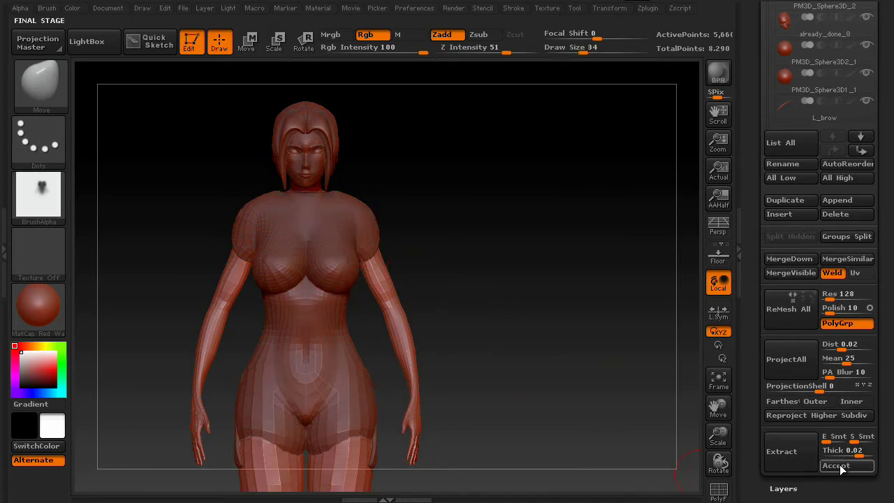
mouse_move(583, 293)
left_mouse_down()
mouse_move(484, 297)
mouse_move(575, 301)
left_mouse_up()
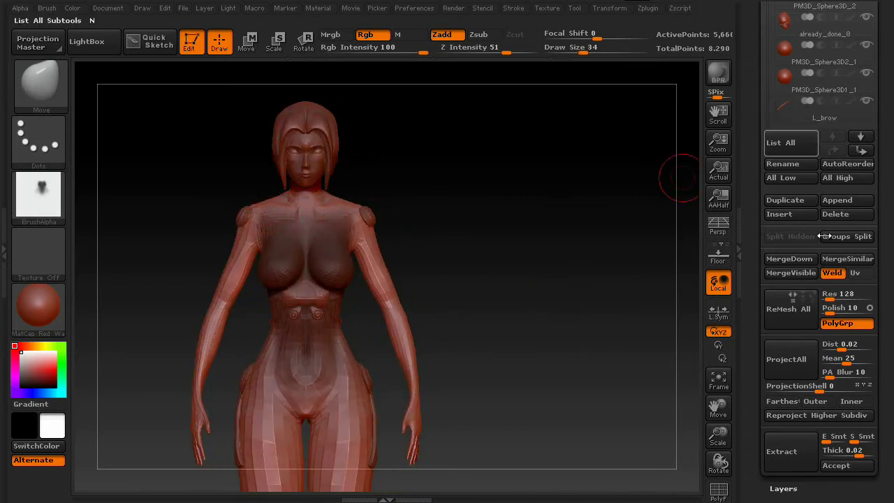
left_click(797, 453)
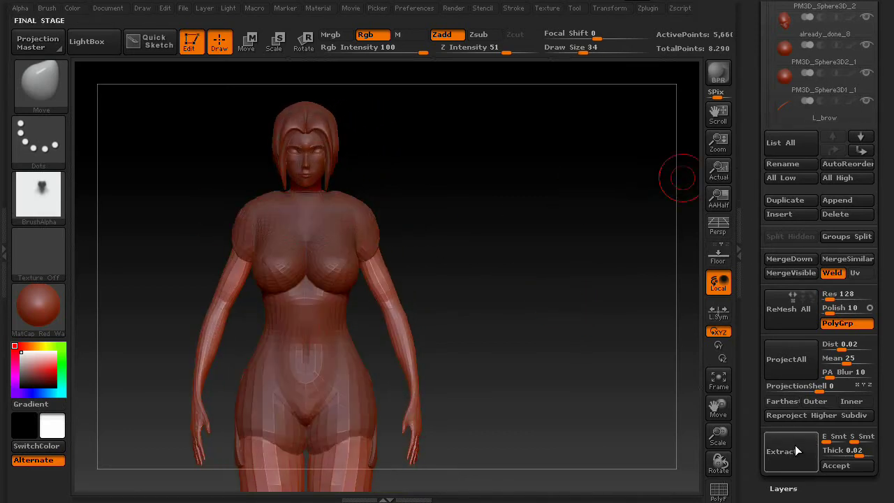
left_click(856, 469)
Select the extracted torso subtool, clear its mask and isolate it from the other subtools.
left_click_drag(746, 79, 758, 203)
scroll(757, 203, "down", 3)
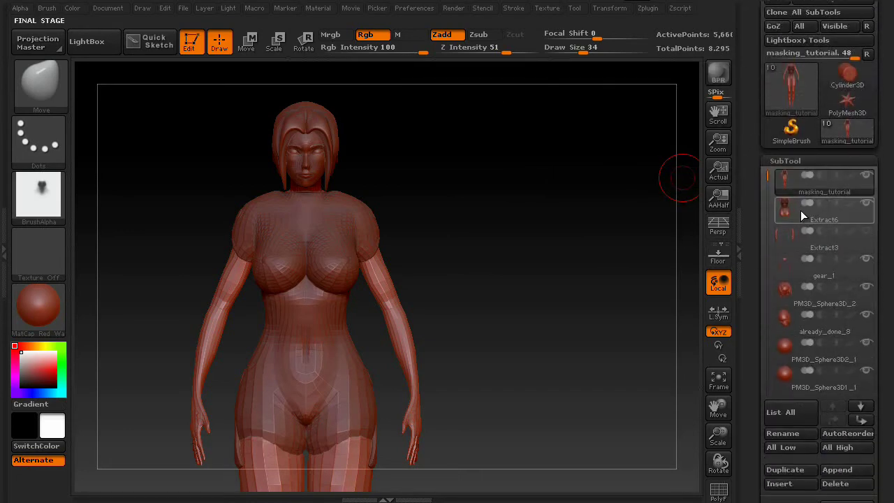
left_click(801, 210)
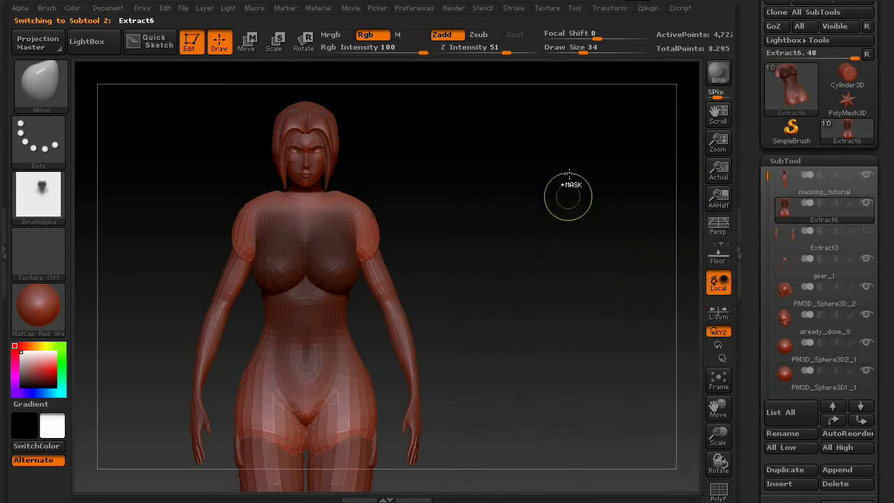
key("ctrl")
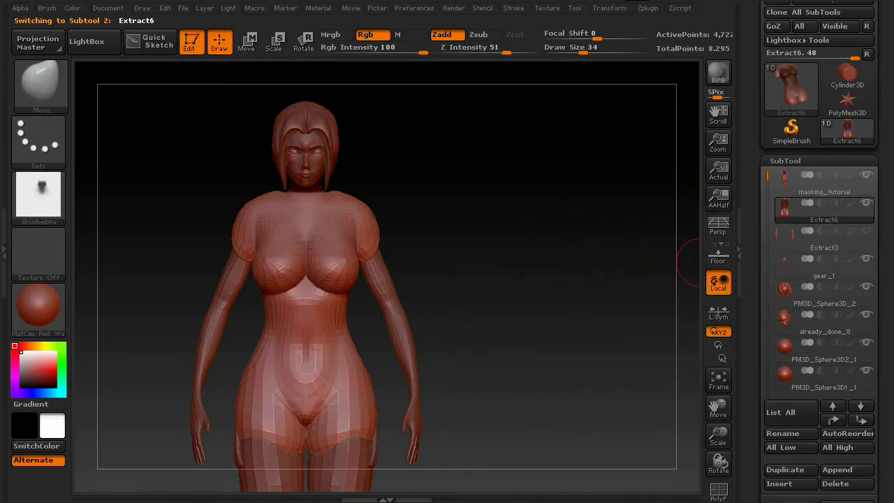
left_click(866, 205, "shift")
mouse_move(573, 273)
left_mouse_down()
mouse_move(439, 282)
mouse_move(616, 265)
mouse_move(563, 275)
left_mouse_up()
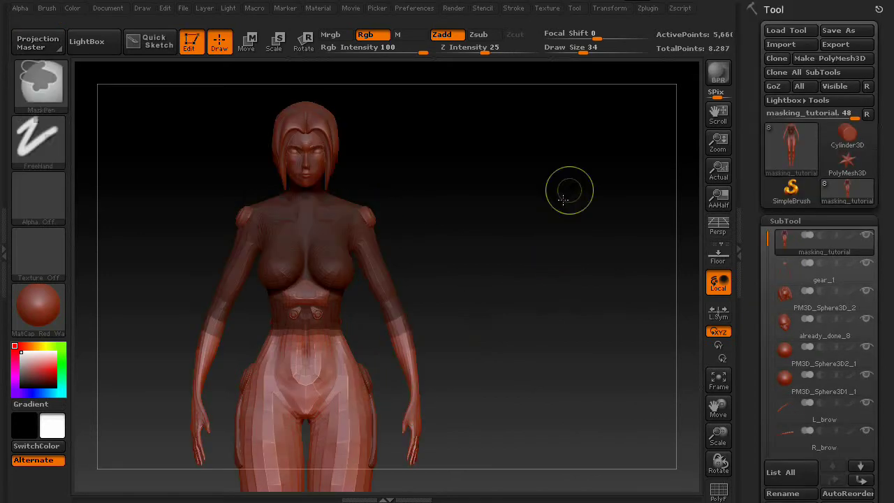
Replace the mask with a rectangular one over the figure's upper body and upper arms, and group the masked area as a polygroup.
left_click_drag(563, 201, 491, 284, "ctrl")
mouse_move(121, 152)
left_mouse_down("ctrl")
mouse_move(140, 175)
mouse_move(333, 274)
mouse_move(459, 315)
left_mouse_up("ctrl")
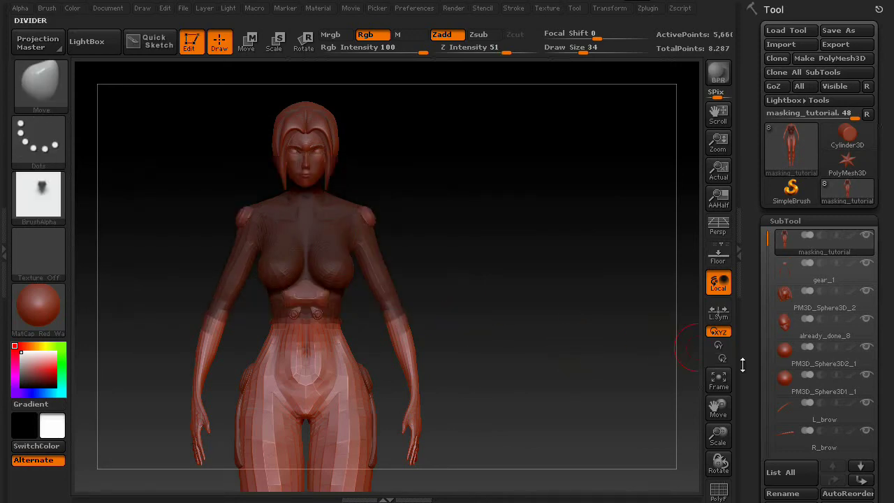
left_click_drag(758, 419, 754, 204)
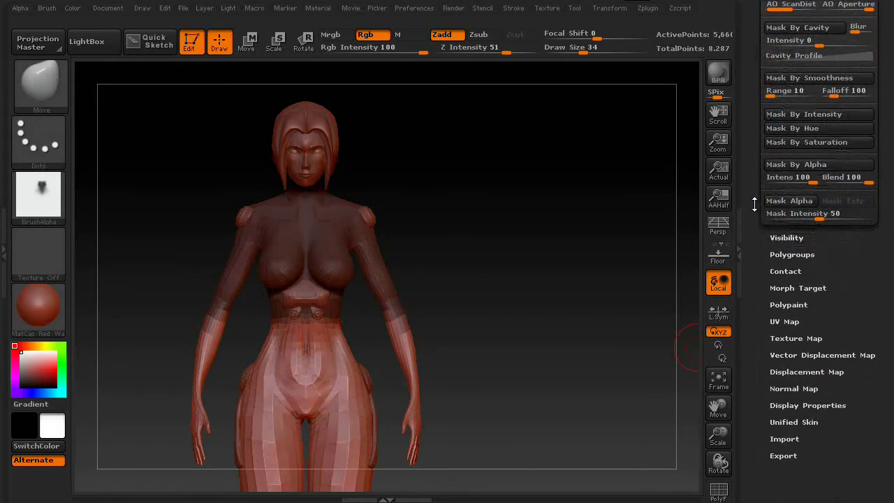
left_click(786, 254)
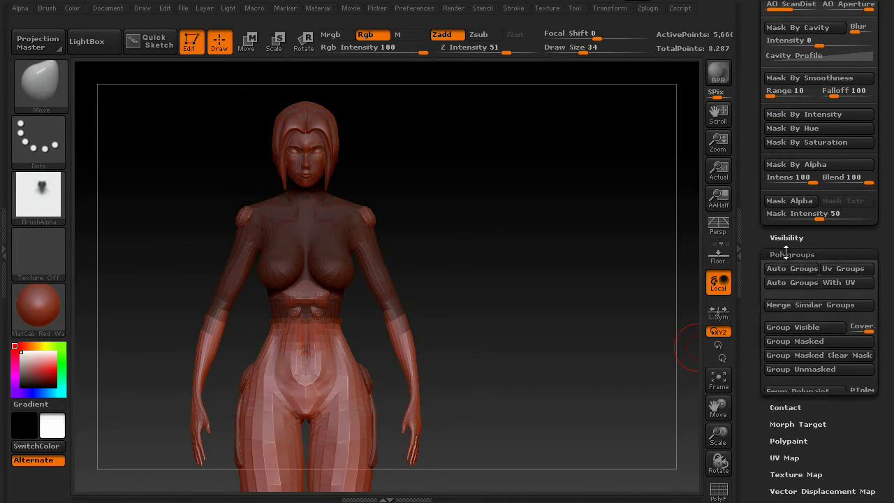
left_click(834, 341)
Invert the upper-body mask and display the polyframe on the figure.
left_click(532, 312, "ctrl")
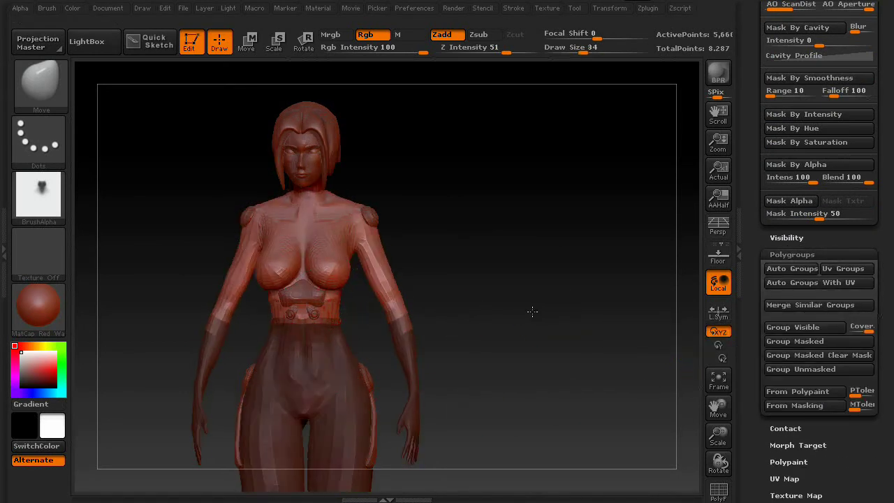
mouse_move(532, 312)
left_mouse_down()
mouse_move(454, 318)
mouse_move(560, 325)
left_mouse_up()
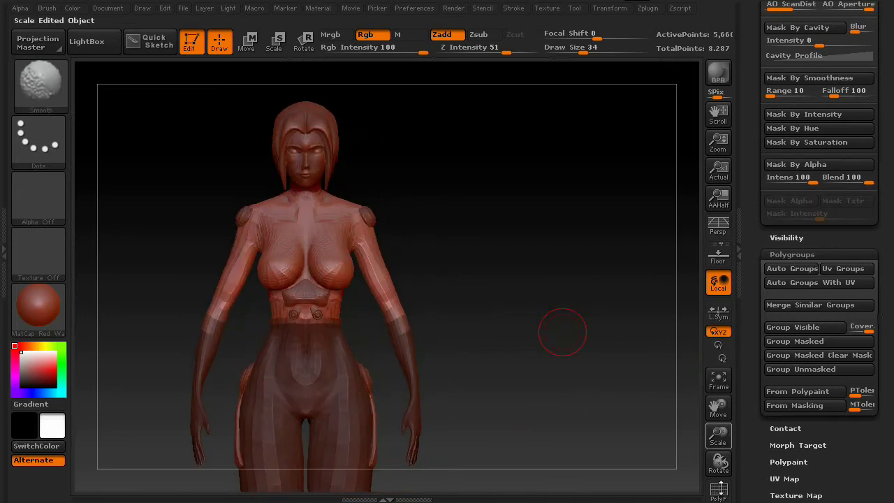
left_click(719, 491)
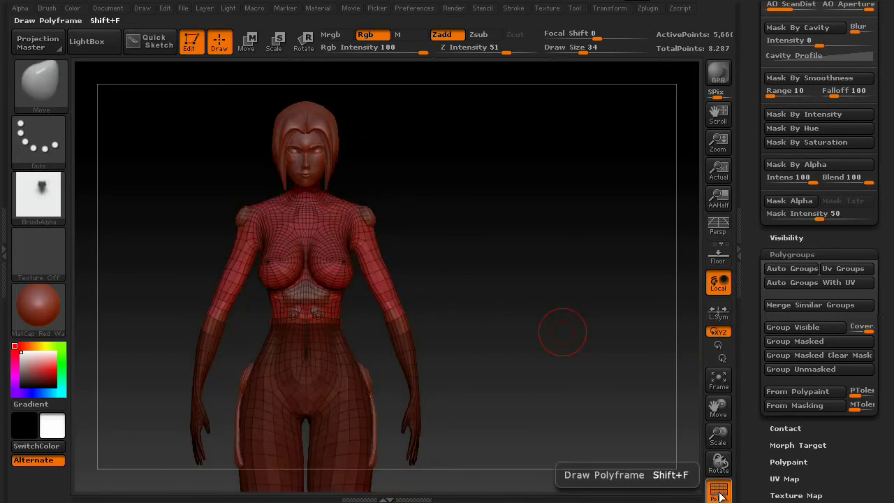
Clear the mask to examine the two polygroups on the body, and hide the polyframe.
key("shift")
mouse_move(535, 335)
left_mouse_down()
mouse_move(549, 343)
mouse_move(487, 344)
mouse_move(564, 340)
mouse_move(531, 326)
left_mouse_up()
key("shift")
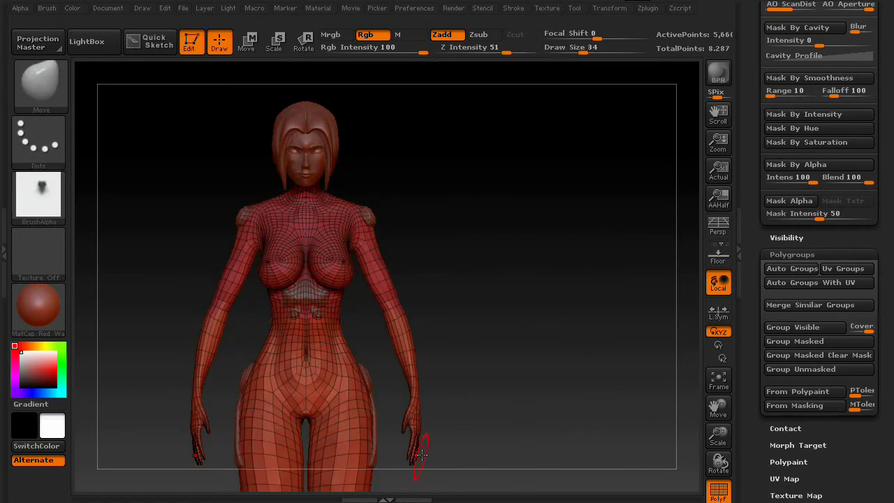
mouse_move(531, 366)
left_mouse_down()
mouse_move(447, 366)
mouse_move(546, 365)
mouse_move(541, 357)
left_mouse_up()
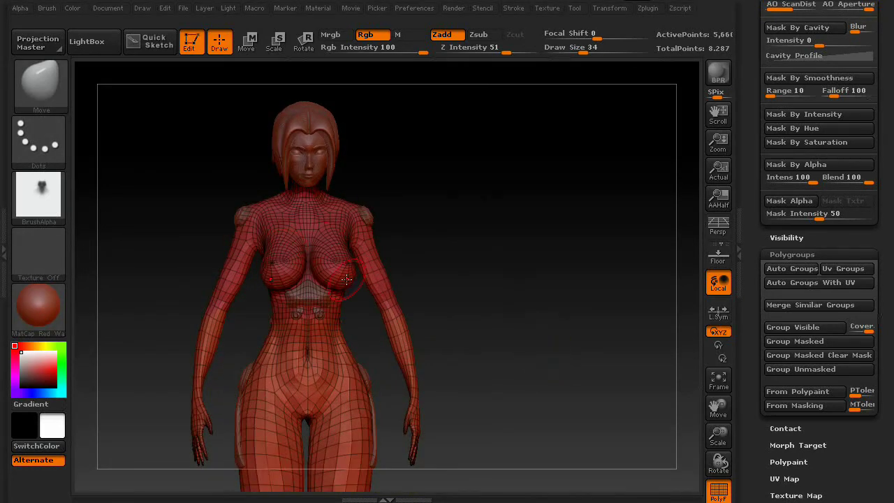
key("shift+f")
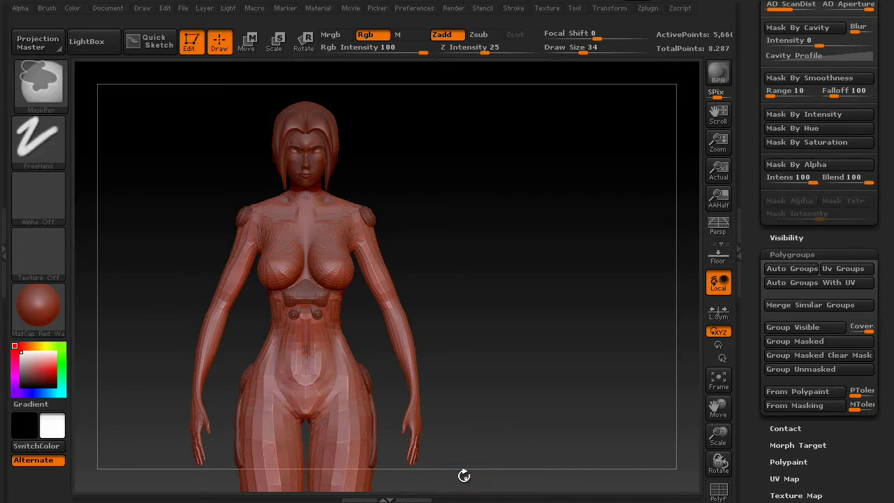
Mask both forearms and hands with a rectangle, and invert the mask so only they stay editable.
mouse_move(465, 479)
left_mouse_down("ctrl")
mouse_move(392, 351)
mouse_move(382, 310)
left_mouse_up("ctrl")
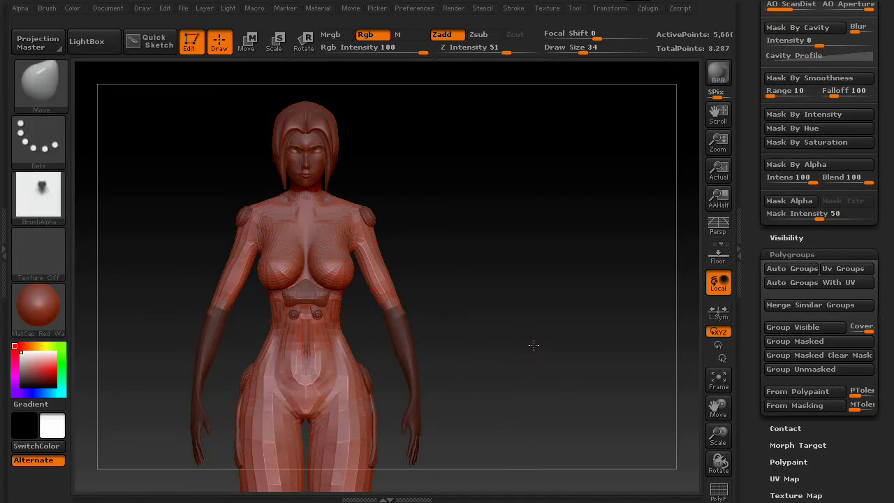
mouse_move(533, 345)
left_mouse_down()
mouse_move(437, 343)
mouse_move(523, 354)
mouse_move(503, 352)
left_mouse_up()
key("ctrl")
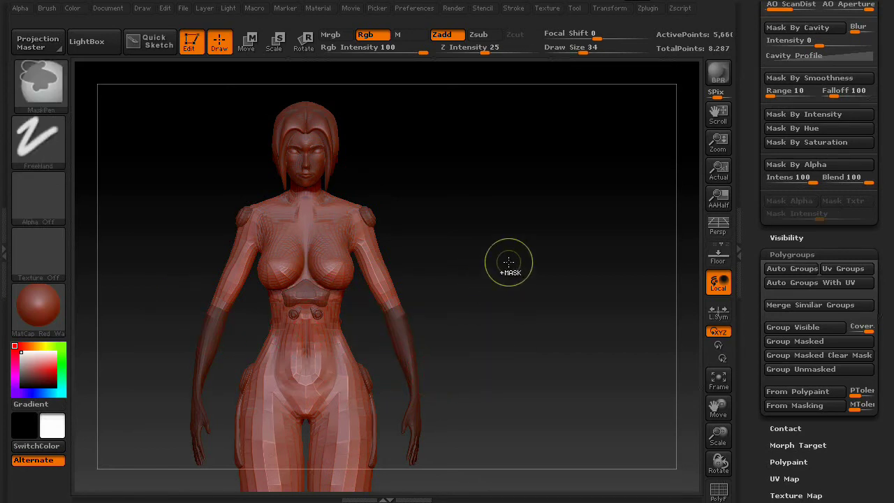
left_click(509, 261, "ctrl")
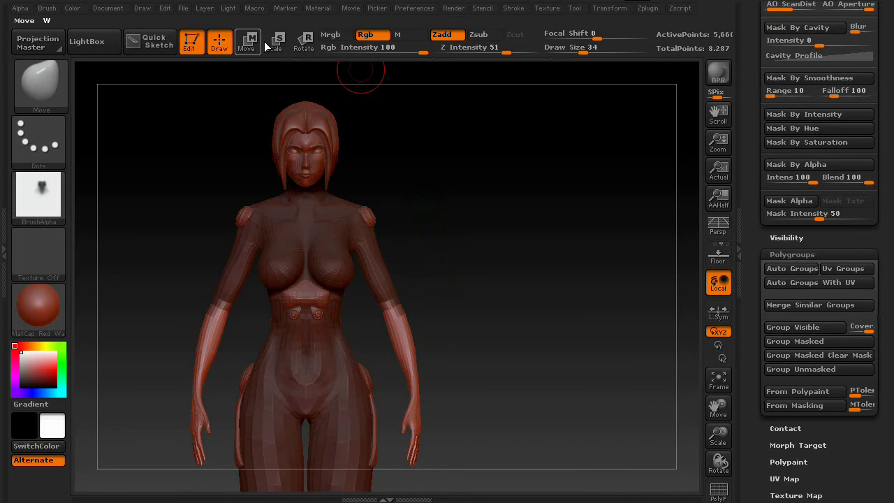
Place a Rotate transpose line from the elbow to the hand and align its start with the elbow in side view.
key("r")
left_click_drag(350, 218, 413, 458)
left_click_drag(356, 208, 400, 298)
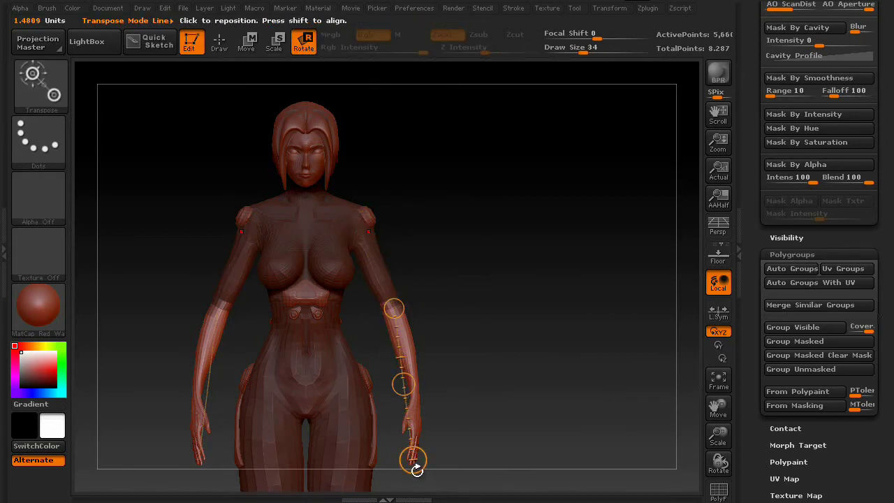
left_click_drag(417, 470, 415, 457)
left_click_drag(541, 410, 500, 416, "shift")
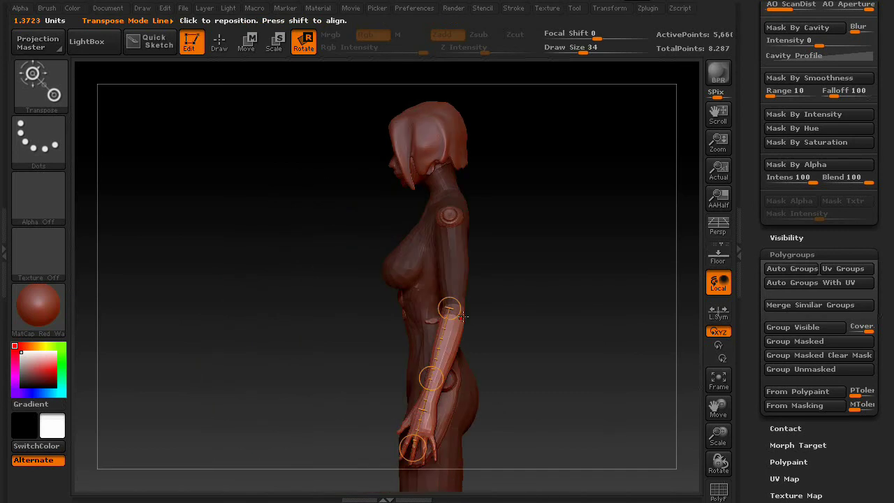
left_click_drag(449, 308, 458, 312)
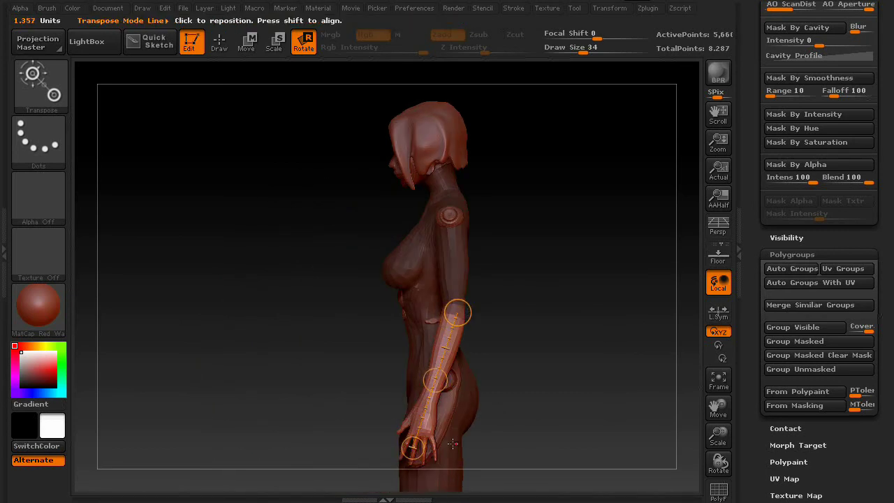
Rotate the unmasked forearms forward about the elbows, and undo that rotation.
left_click_drag(412, 447, 344, 356)
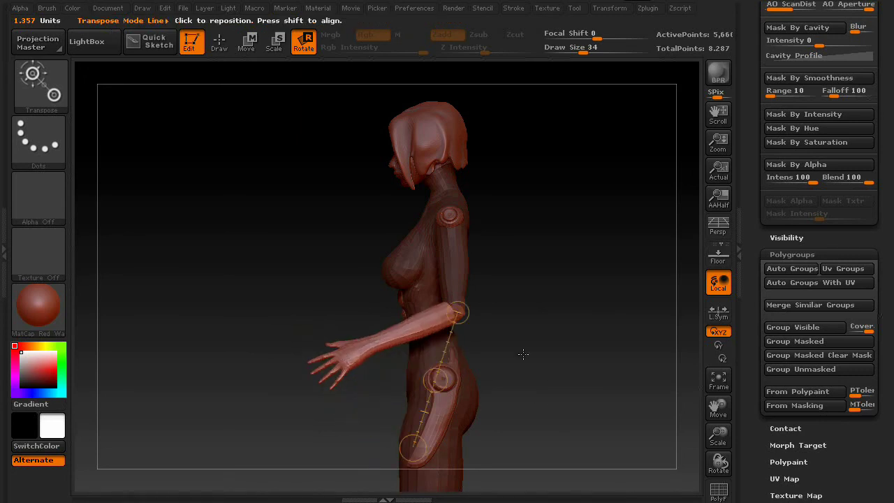
left_click_drag(524, 353, 544, 399)
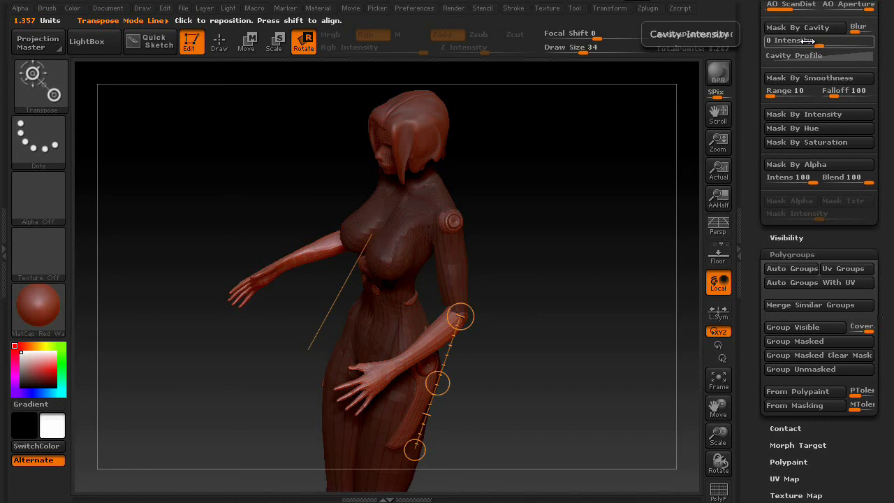
scroll(780, 105, "up", 5)
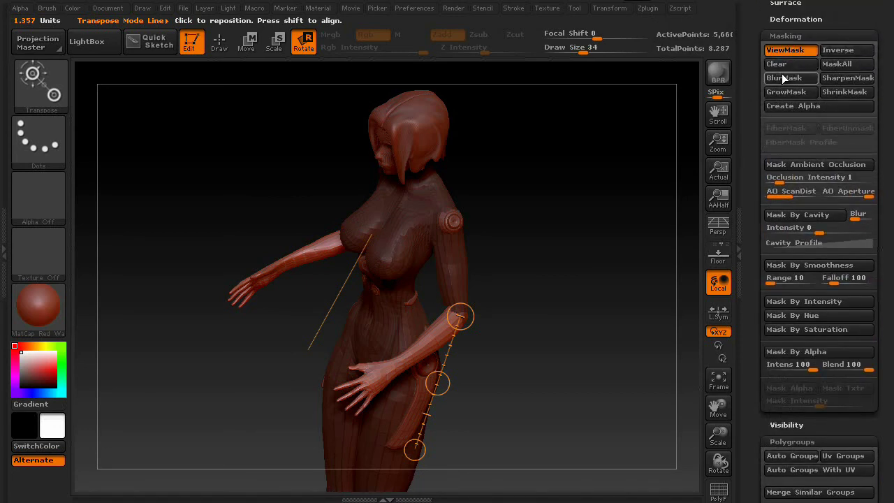
key("ctrl+z")
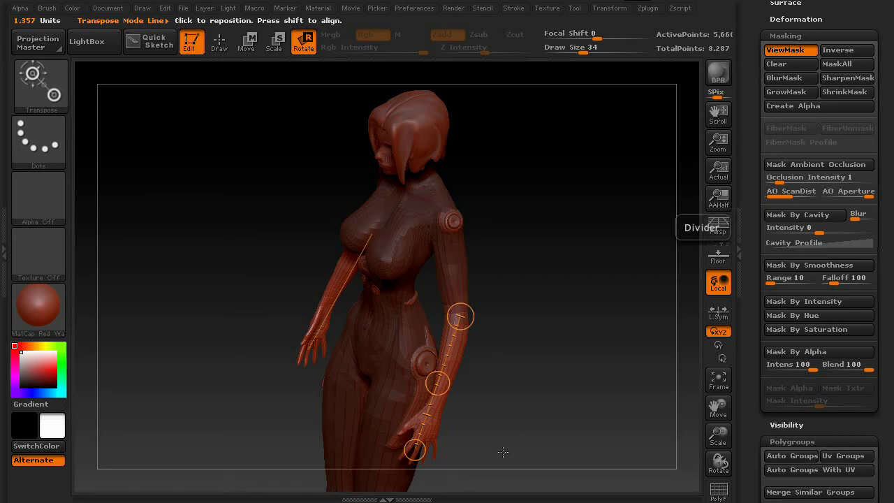
Return to the side view and swing the forearms forward about the elbows with the transpose line.
left_click_drag(539, 443, 511, 419, "shift")
left_click_drag(413, 446, 313, 331)
left_click_drag(492, 231, 519, 303)
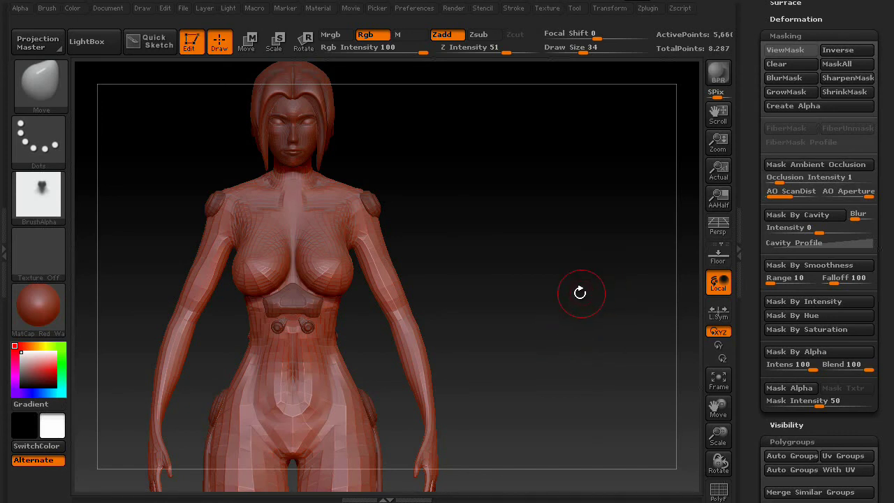
Examine the panel details on the figure's abdomen and hips up close, and the whole body from the front.
left_click_drag(546, 303, 513, 271, "alt")
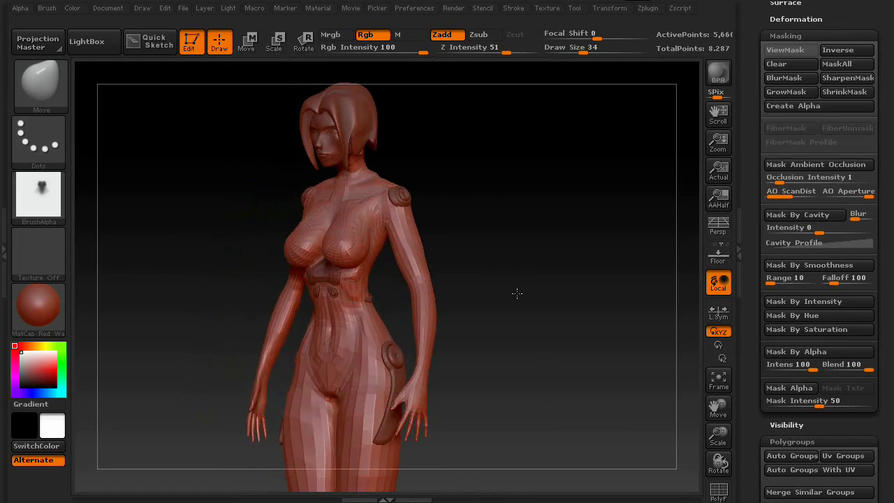
key("F1")
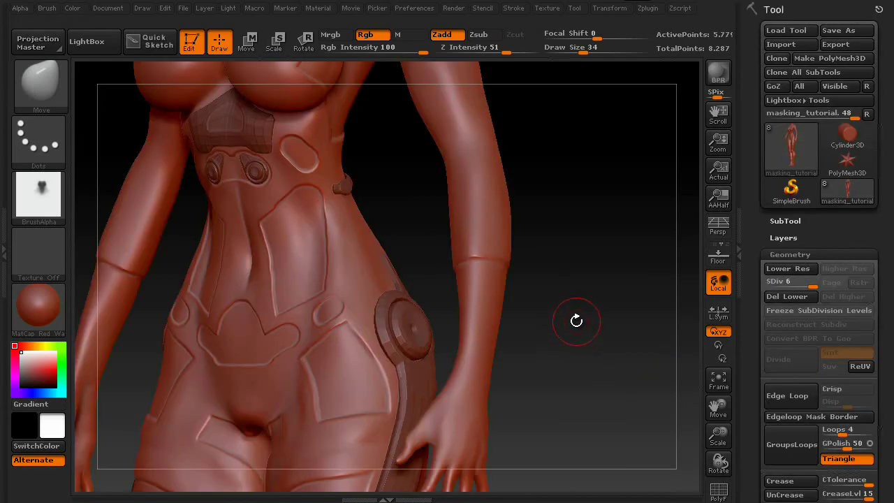
key("bracketright")
key("bracketright")
key("bracketright")
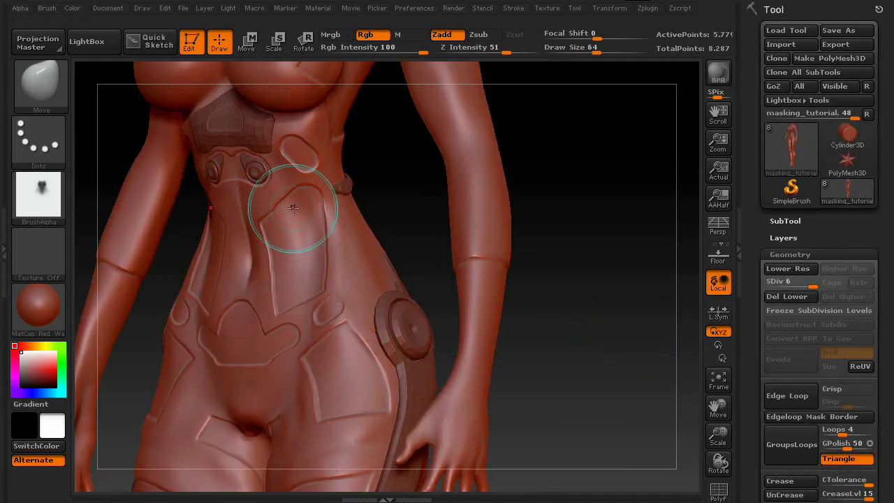
key("ctrl")
key("bracketleft")
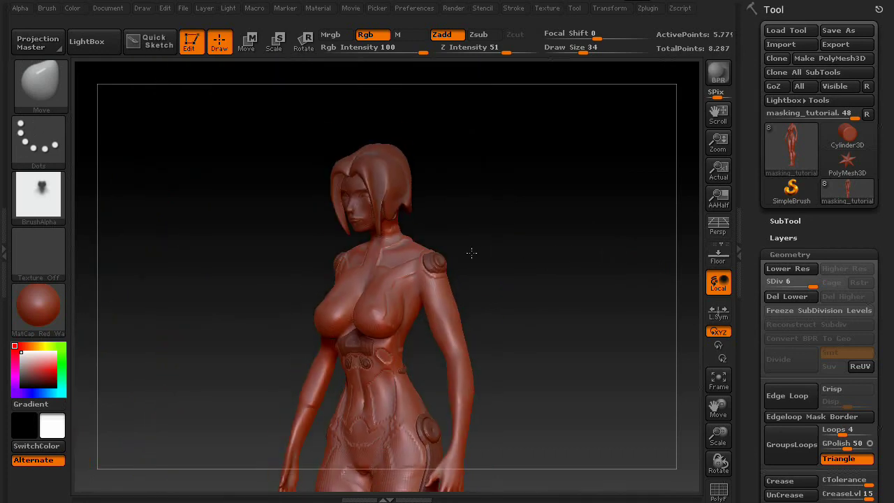
mouse_move(472, 253)
left_mouse_down()
mouse_move(515, 326)
mouse_move(540, 322)
left_mouse_up()
left_click_drag(528, 375, 515, 275, "alt")
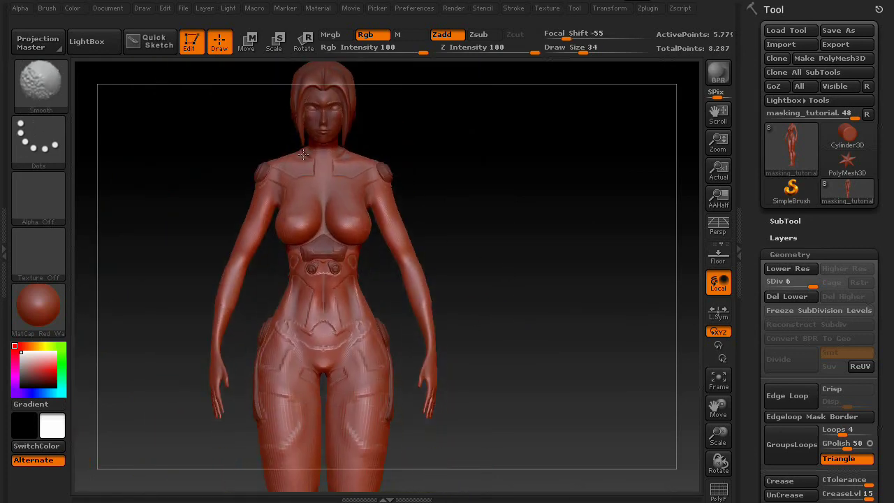